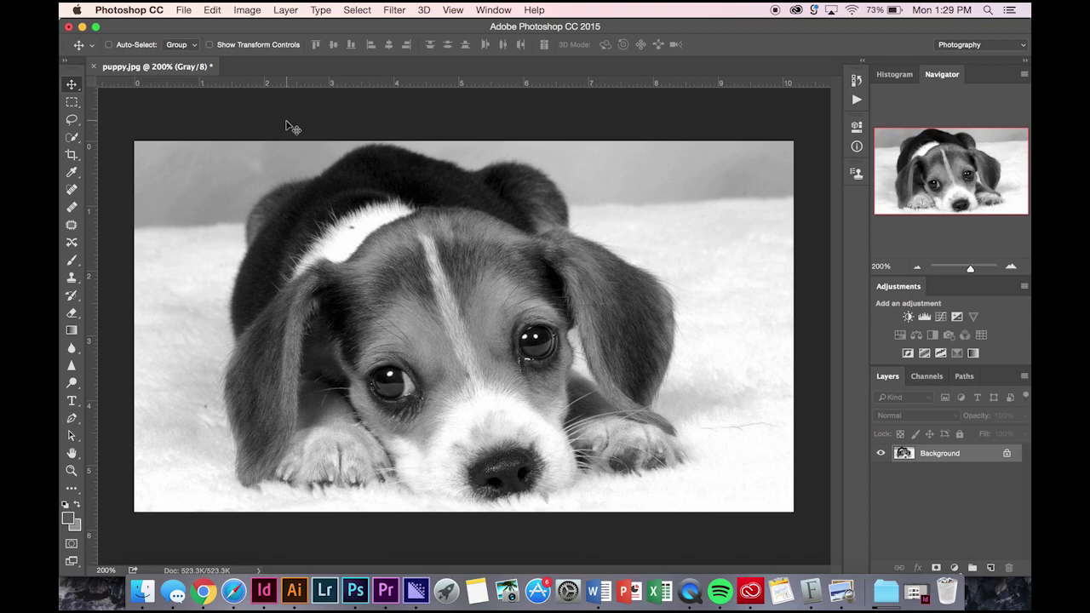
# - Show the Image > Mode submenu for the grayscale puppy photo
pyautogui.click(247, 11)
pyautogui.moveTo(248, 27)
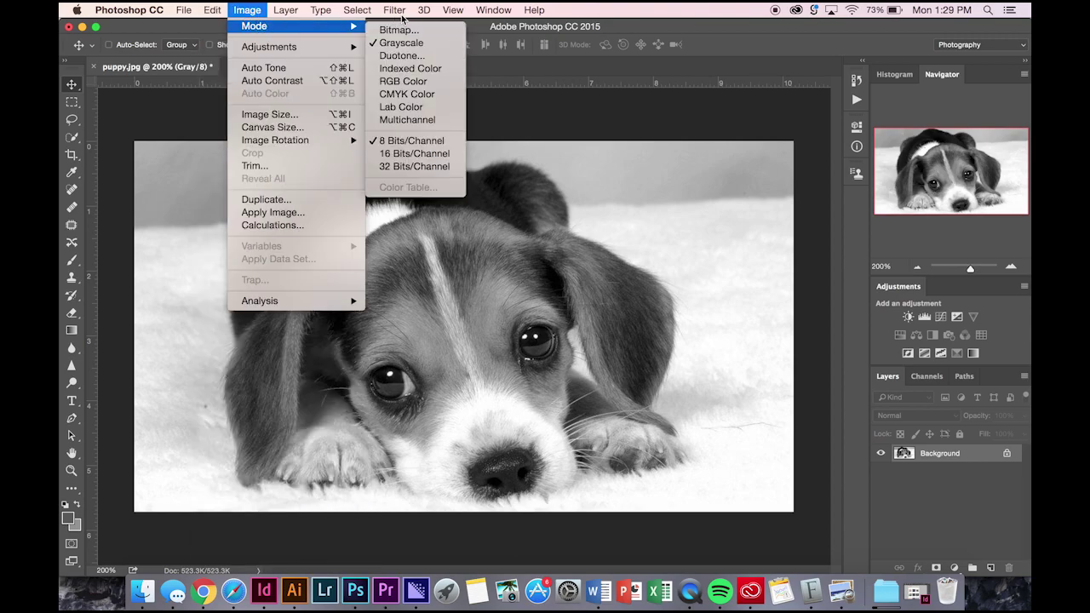
# - Convert the puppy to a 50% Threshold bitmap at 85 pixels/inch, zoom in, then undo
pyautogui.click(409, 32)
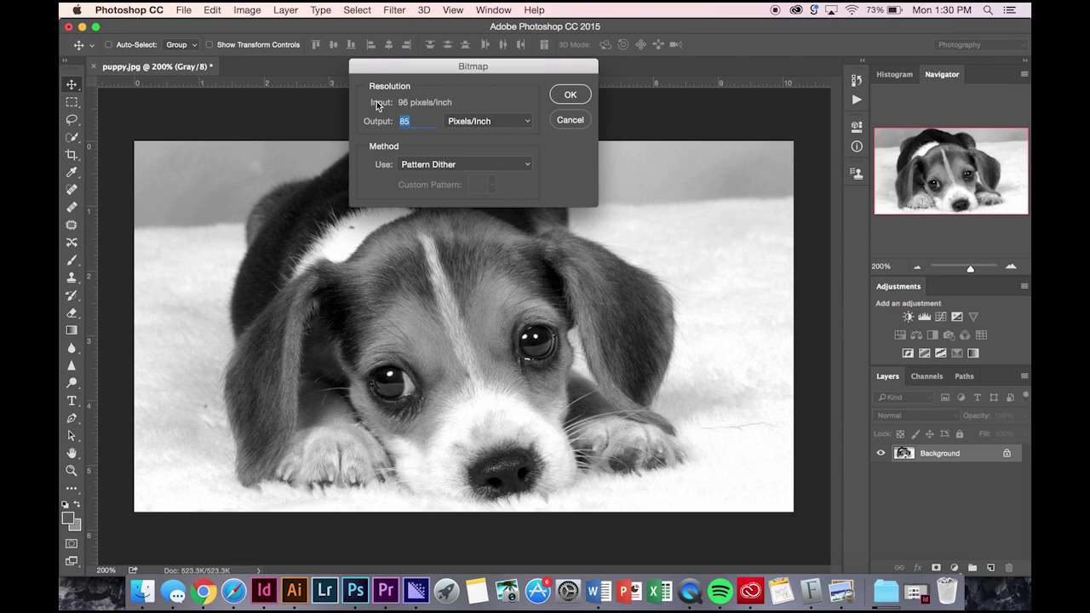
pyautogui.click(417, 165)
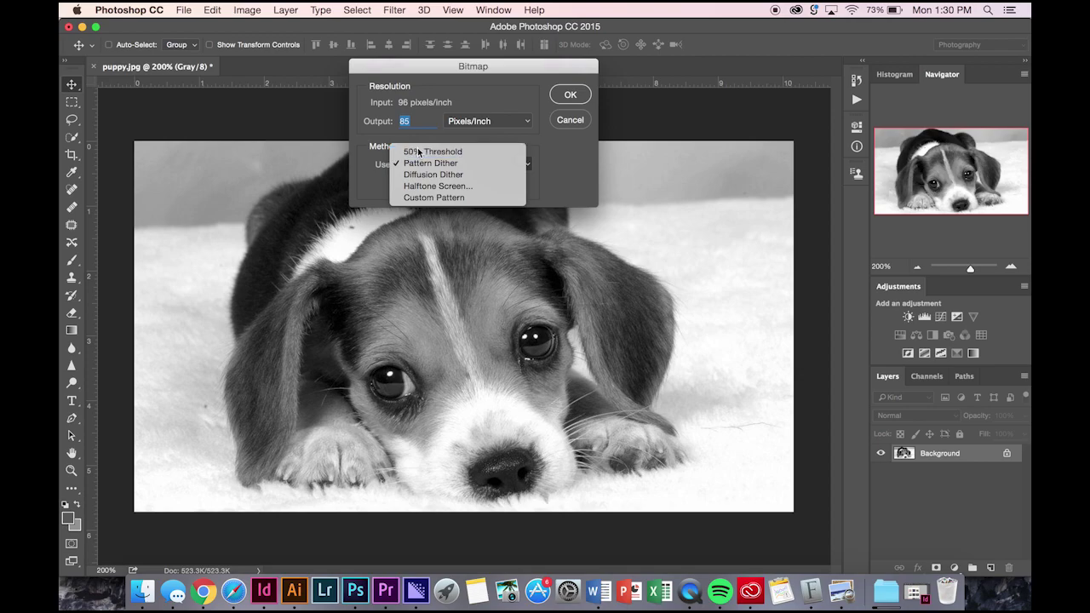
pyautogui.click(417, 152)
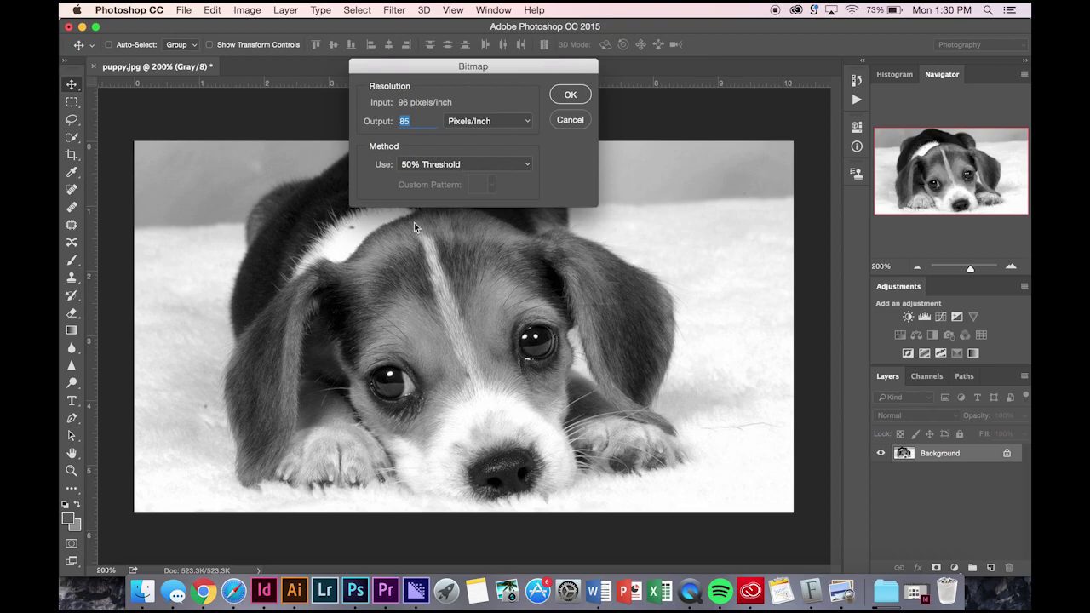
pyautogui.click(413, 121)
pyautogui.click(575, 98)
pyautogui.press('super+plus')
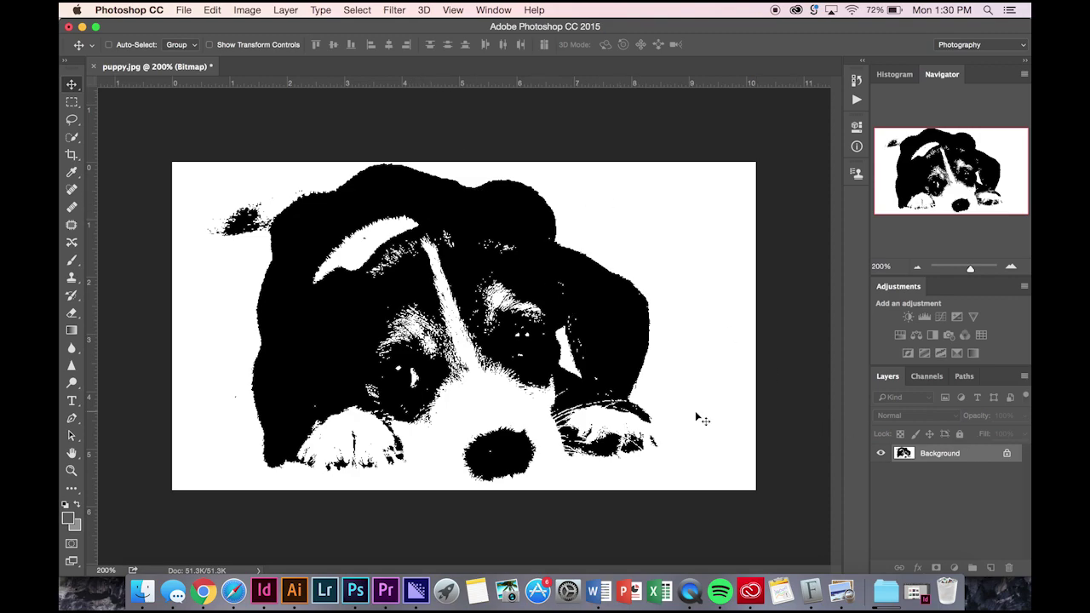
pyautogui.press('super')
# - Undo back to grayscale, convert to a Pattern Dither bitmap at 85 pixels/inch, and zoom in
pyautogui.press('super+z')
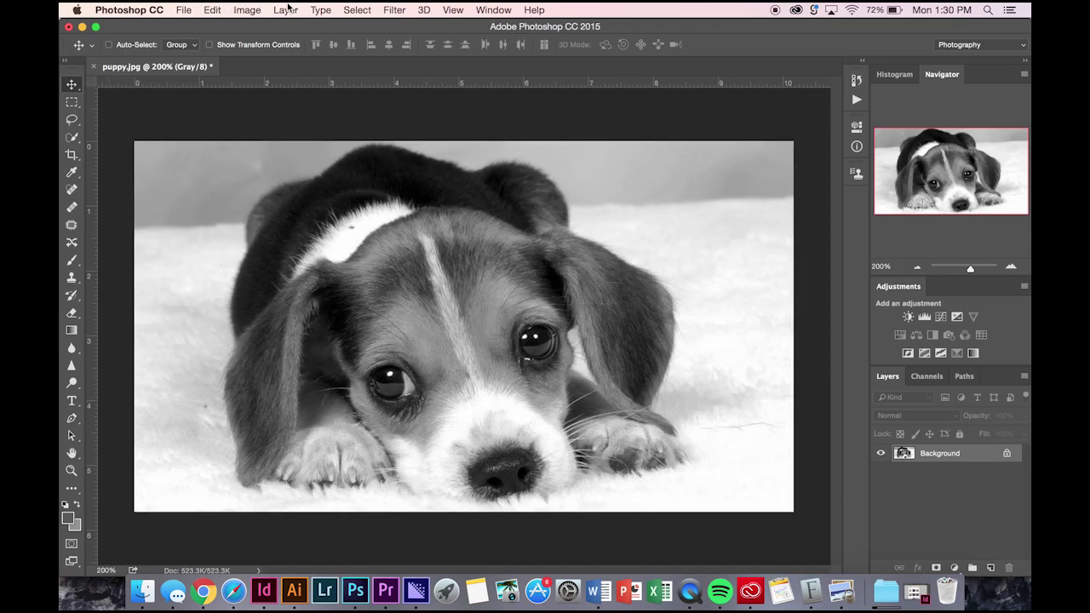
pyautogui.click(261, 9)
pyautogui.moveTo(276, 31)
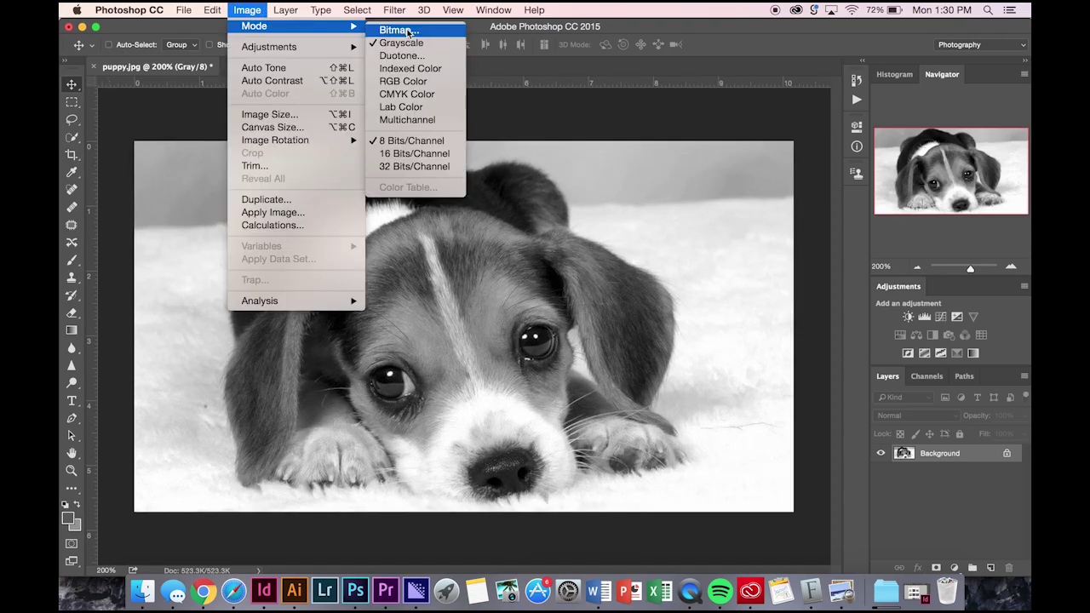
pyautogui.click(406, 30)
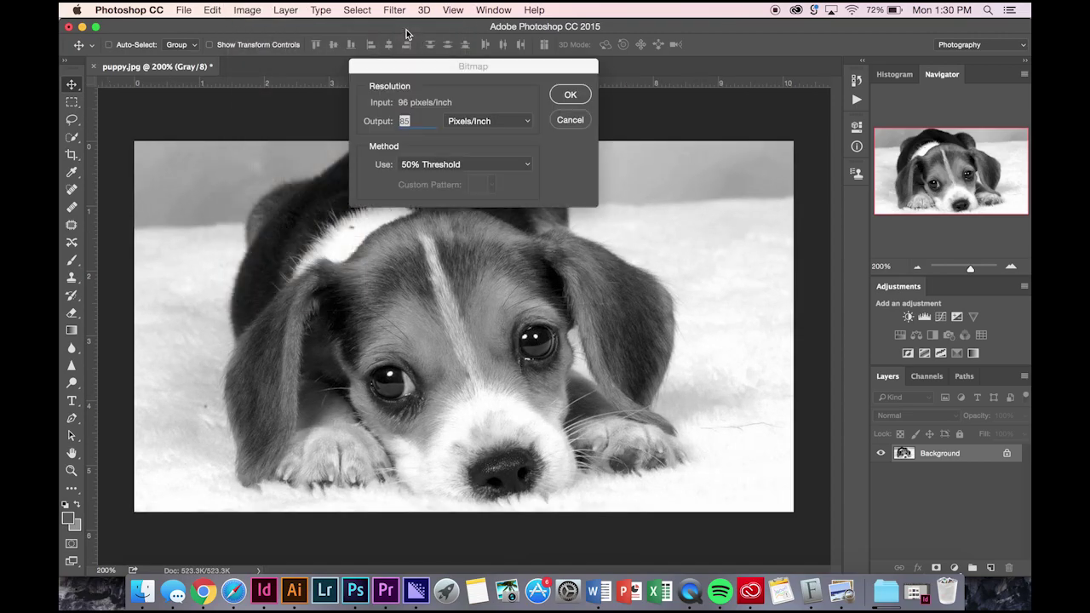
pyautogui.click(462, 166)
pyautogui.click(459, 175)
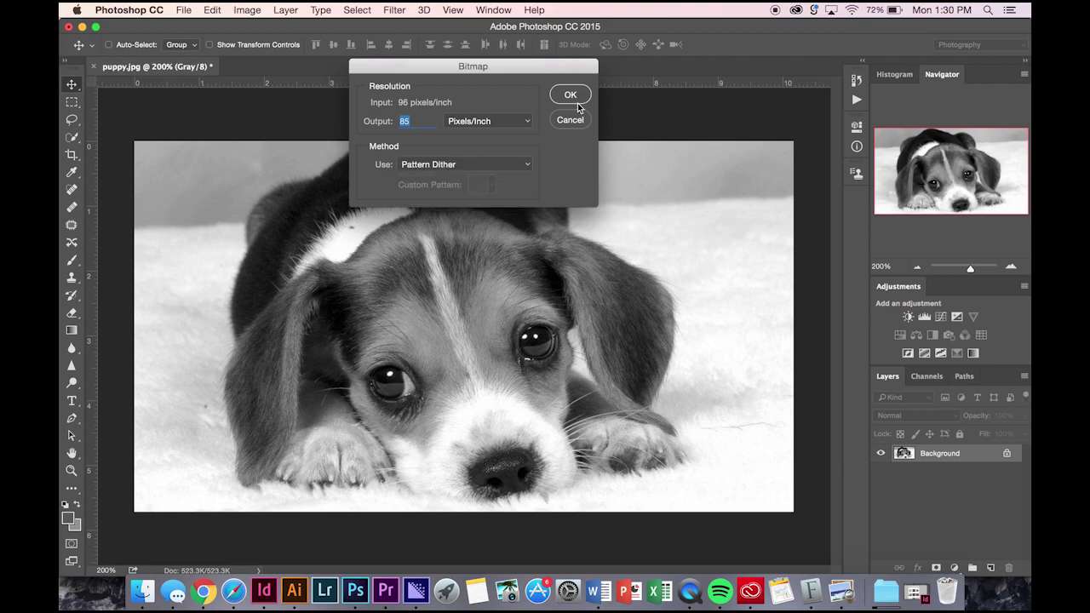
pyautogui.click(568, 97)
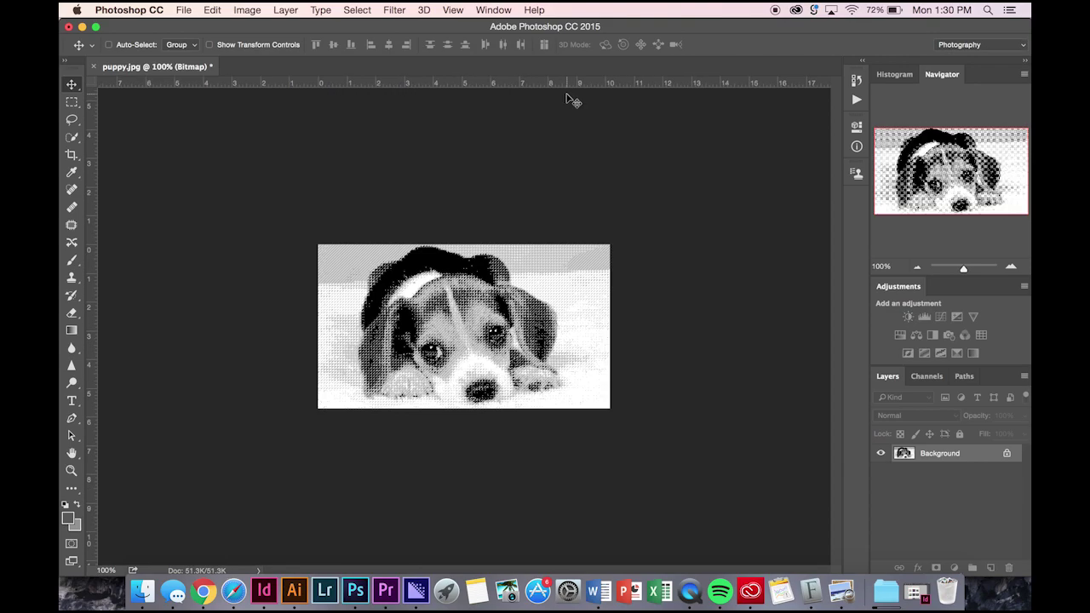
pyautogui.press('super+plus')
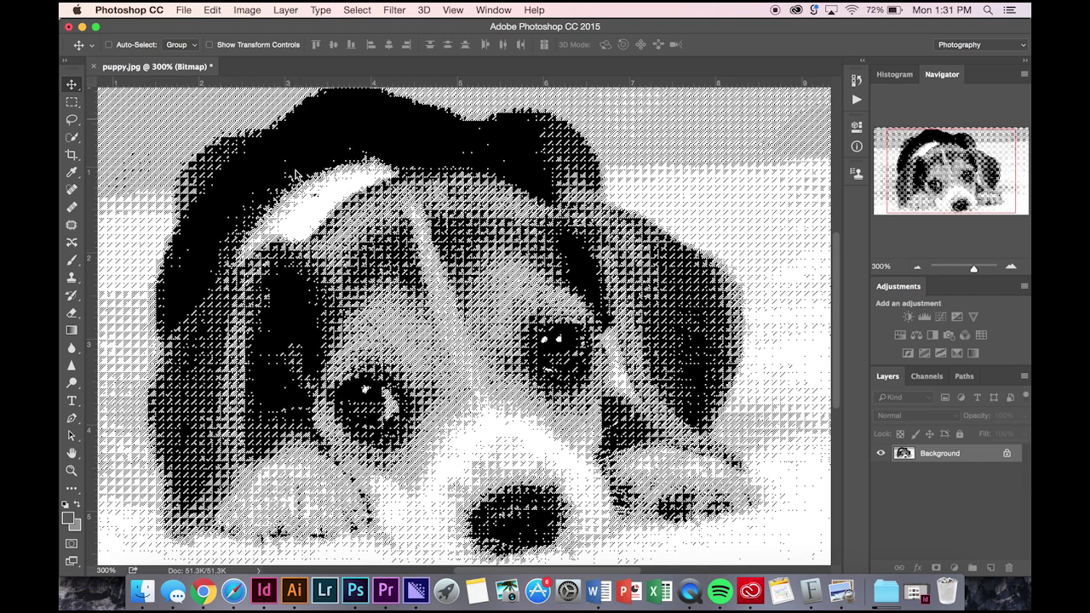
# - Revert to grayscale at 200% and reconvert the puppy as a Diffusion Dither bitmap
pyautogui.press('super')
pyautogui.press('super+z')
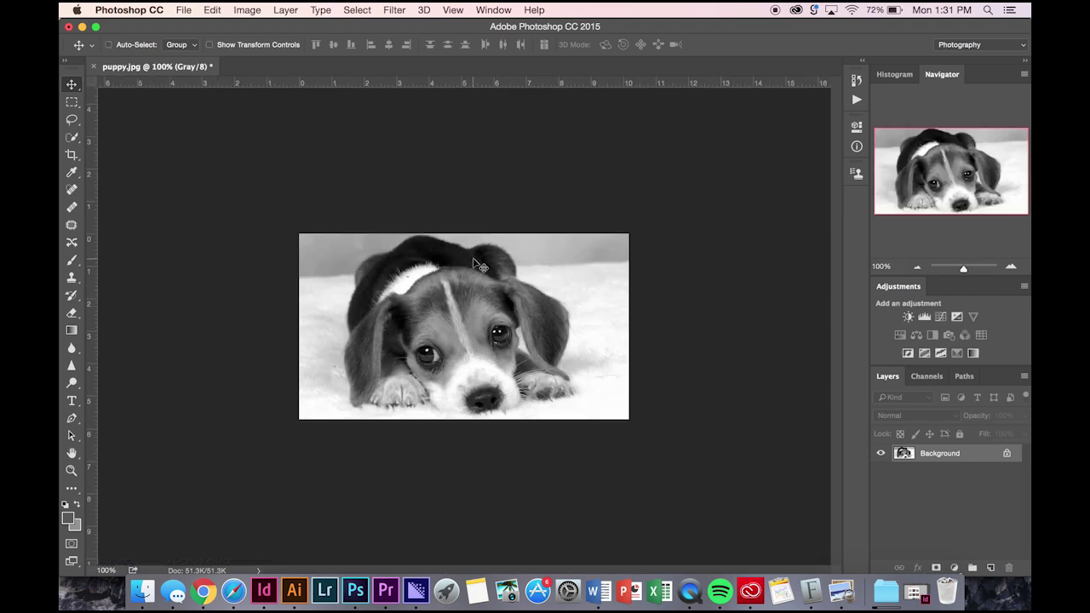
pyautogui.press('super+equal')
pyautogui.click(252, 9)
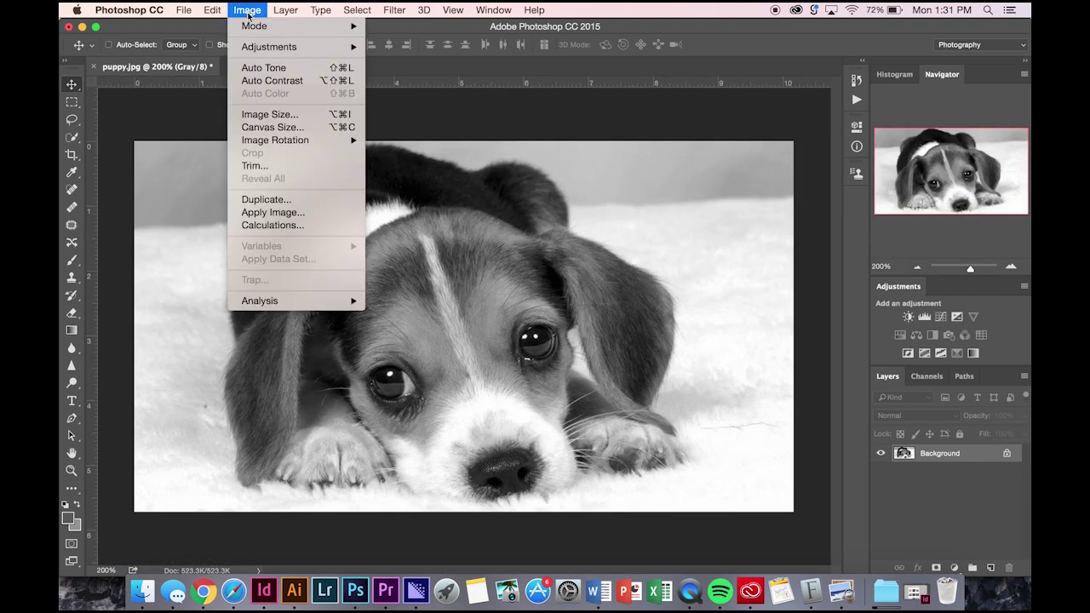
pyautogui.moveTo(319, 27)
pyautogui.click(398, 34)
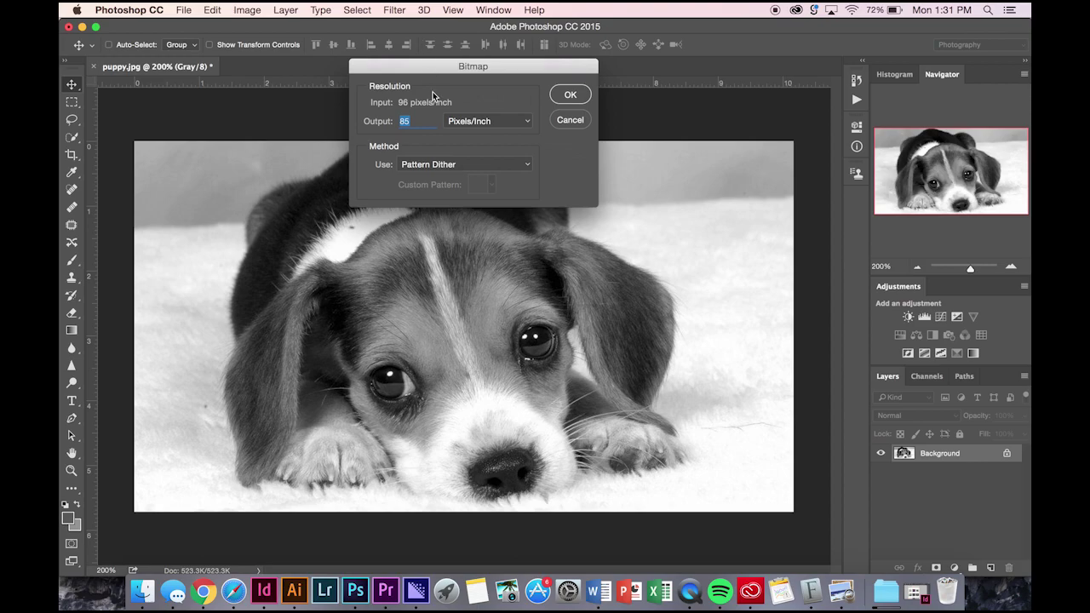
pyautogui.click(443, 164)
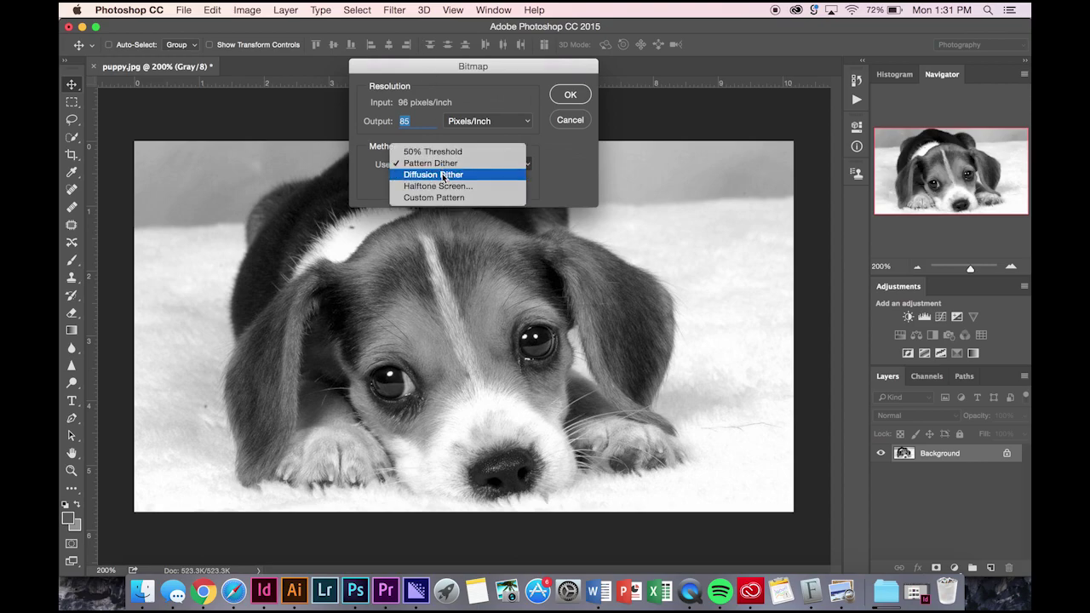
pyautogui.click(443, 174)
pyautogui.click(570, 94)
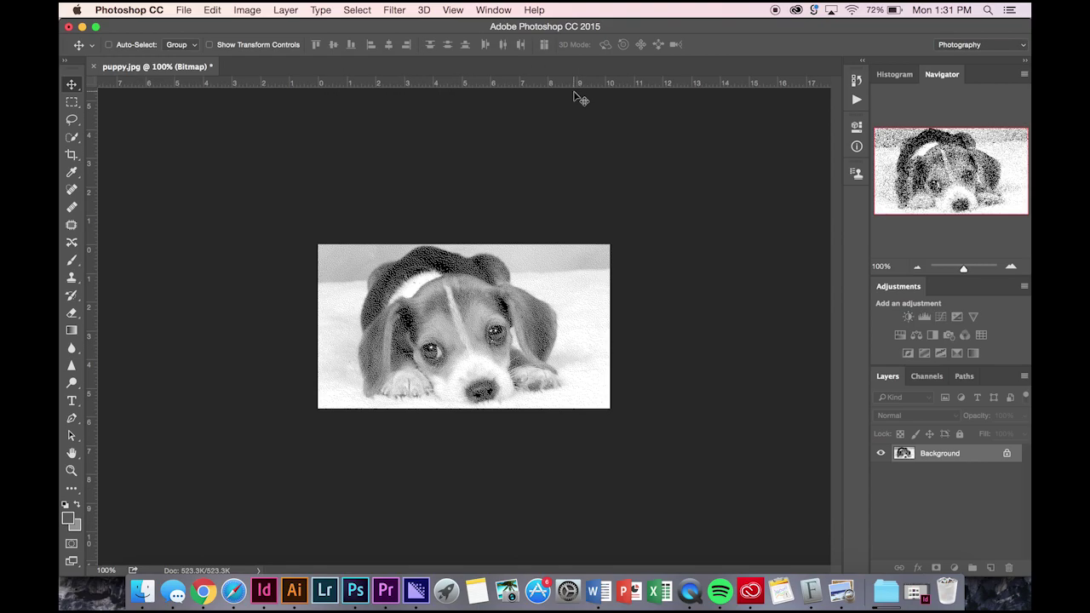
# - Zoom in to 500% to inspect the scattered dots, then back out to 300%
pyautogui.press('super+plus')
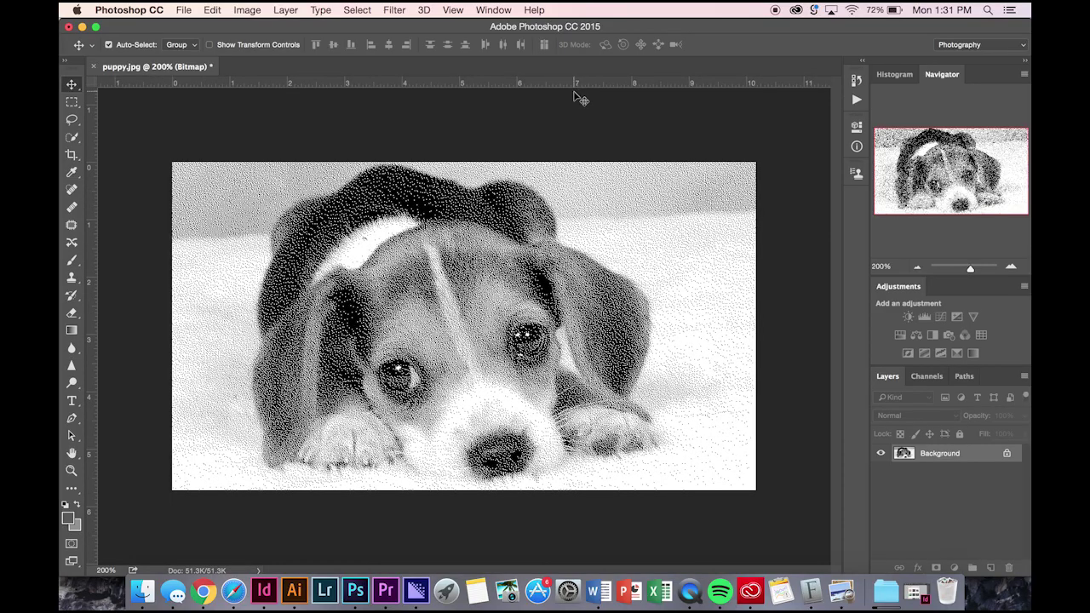
pyautogui.press('super+plus')
pyautogui.press('super+plus')
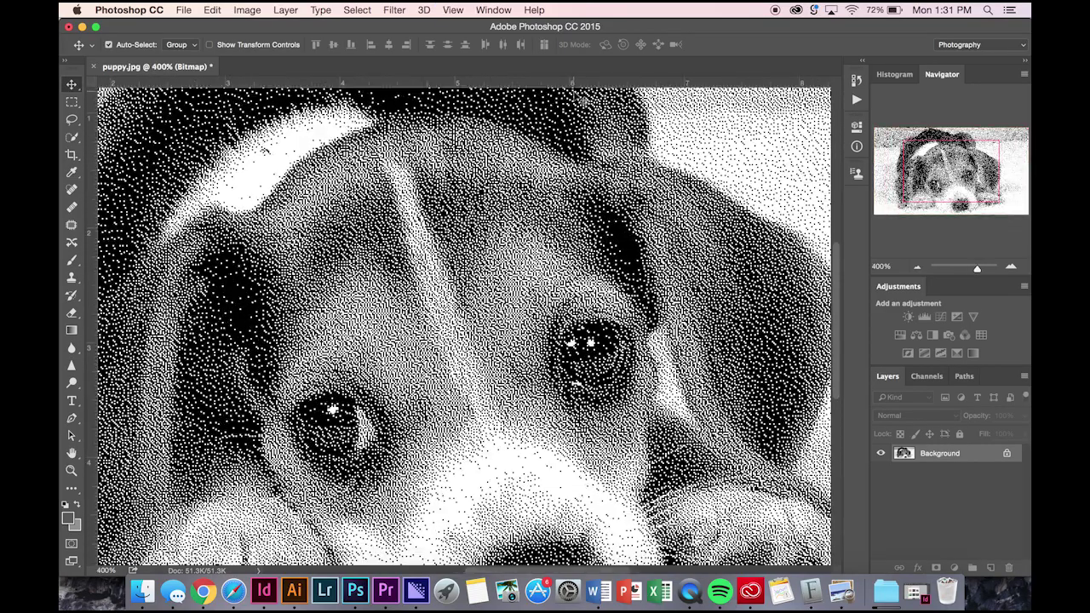
pyautogui.press('super+plus')
pyautogui.hscroll(-10, 582, 100)
pyautogui.scroll(8, 582, 101)
pyautogui.press('super+minus')
pyautogui.press('super+minus')
pyautogui.press('super+minus')
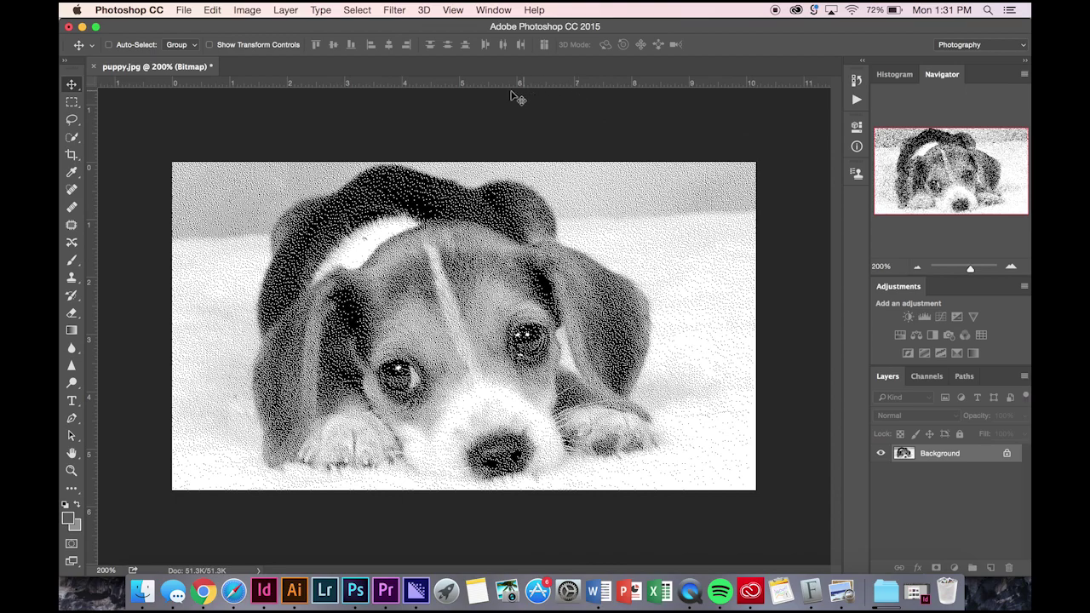
# - Undo the diffusion dither back to grayscale and zoom the photo to 300%
pyautogui.press('super')
pyautogui.press('super+alt+z')
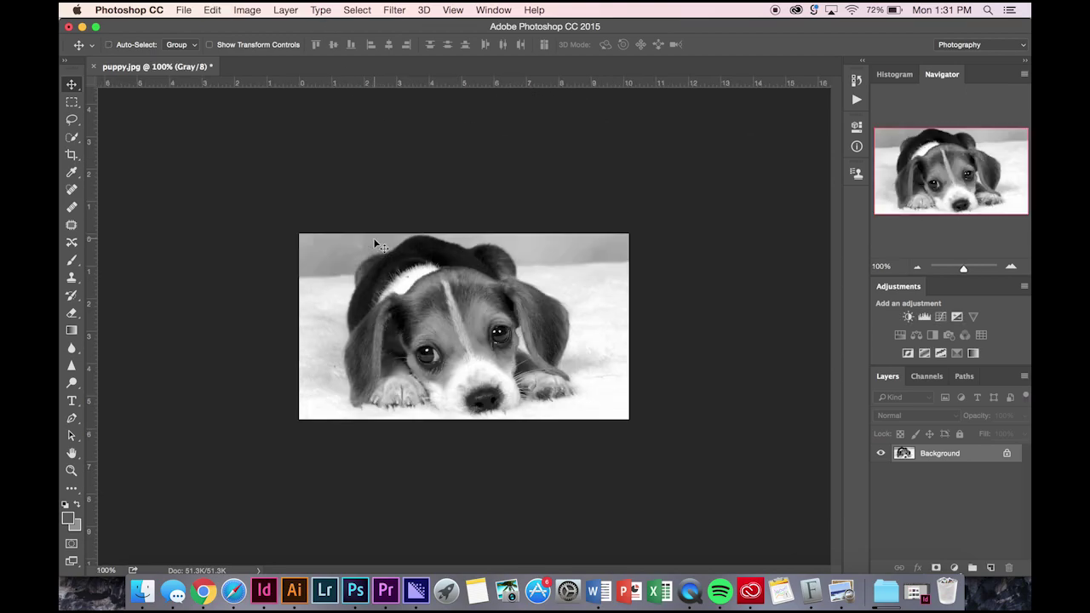
pyautogui.press('super+alt+z')
pyautogui.press('super+plus')
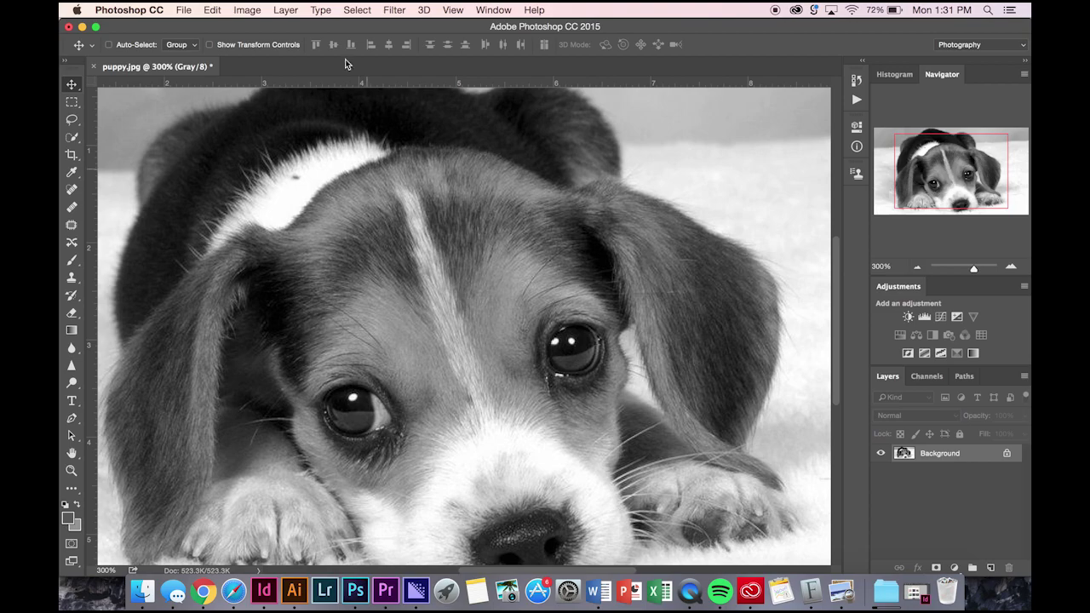
pyautogui.click(255, 10)
pyautogui.moveTo(271, 32)
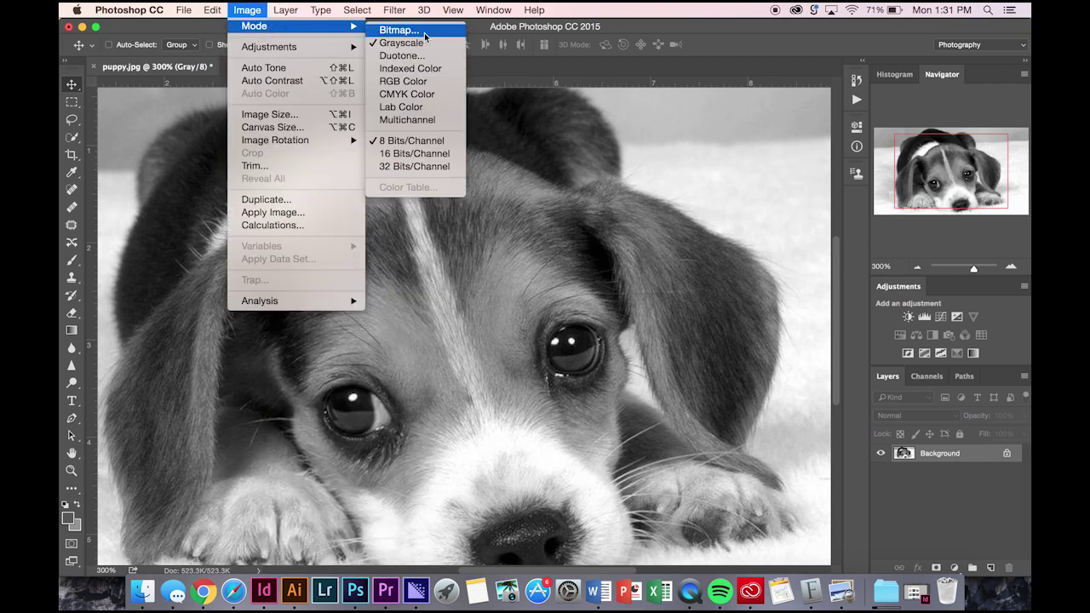
pyautogui.click(424, 39)
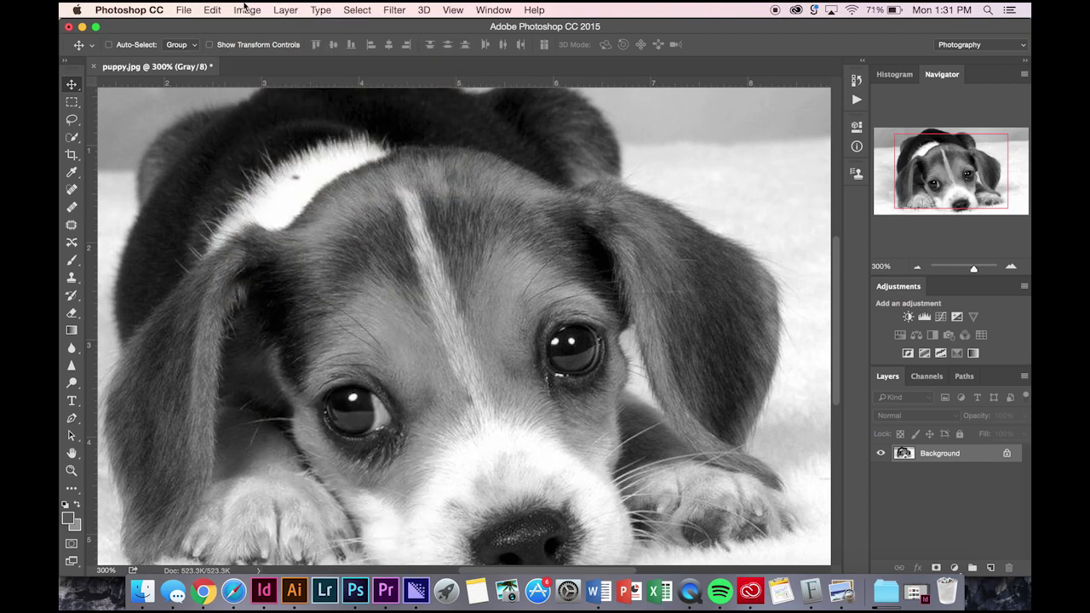
# - Convert to a Halftone Screen bitmap: 85 pixels/inch, 75 lines/inch, 45° angle, Ellipse dots
pyautogui.click(247, 10)
pyautogui.click(381, 33)
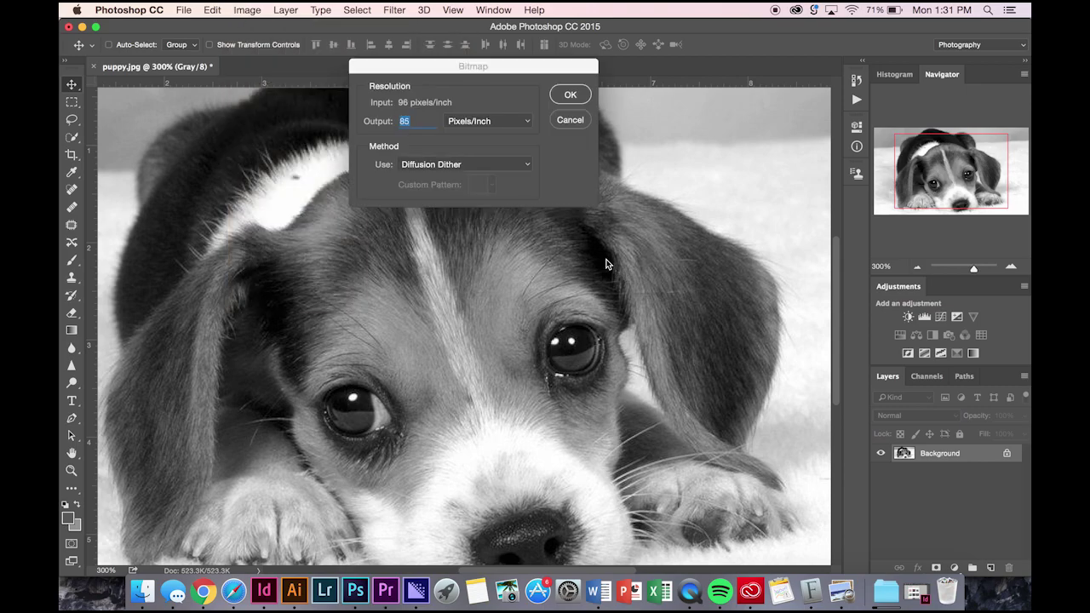
pyautogui.click(468, 163)
pyautogui.click(465, 175)
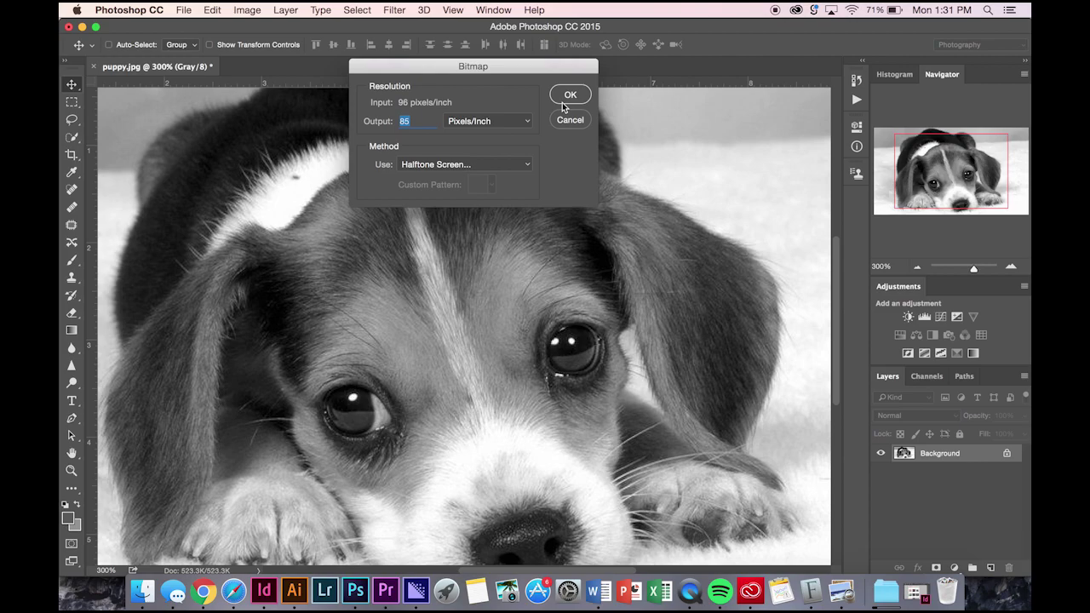
pyautogui.click(562, 100)
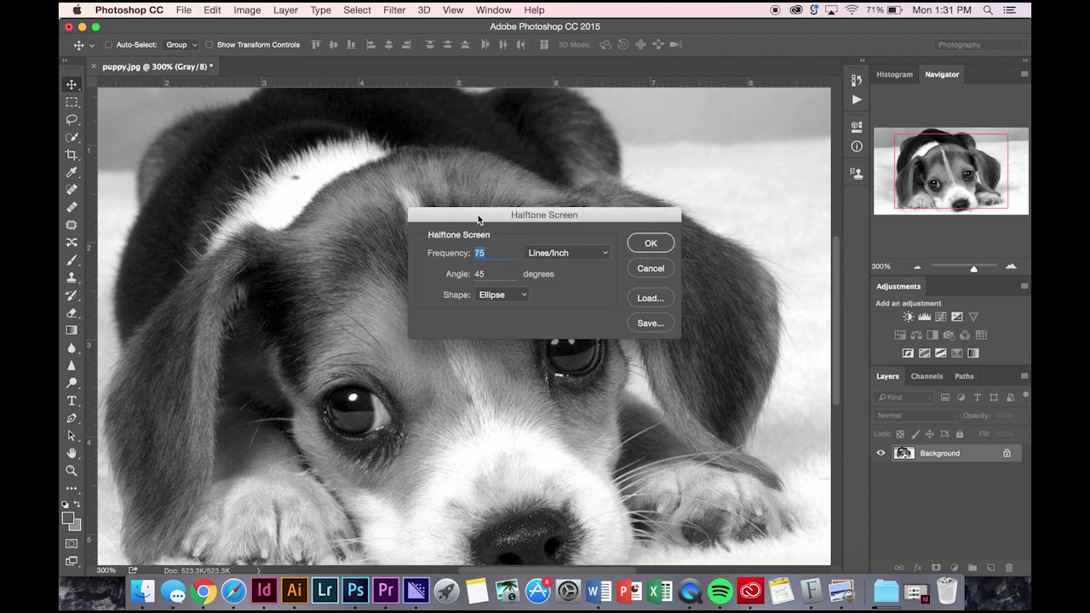
pyautogui.moveTo(478, 215); pyautogui.dragTo(344, 162)
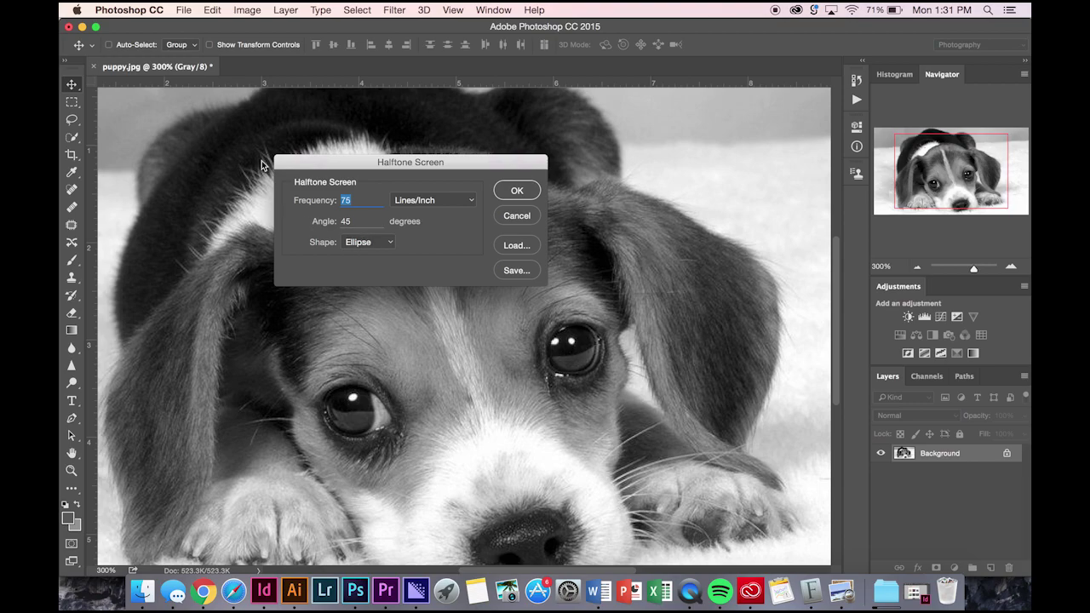
pyautogui.click(389, 245)
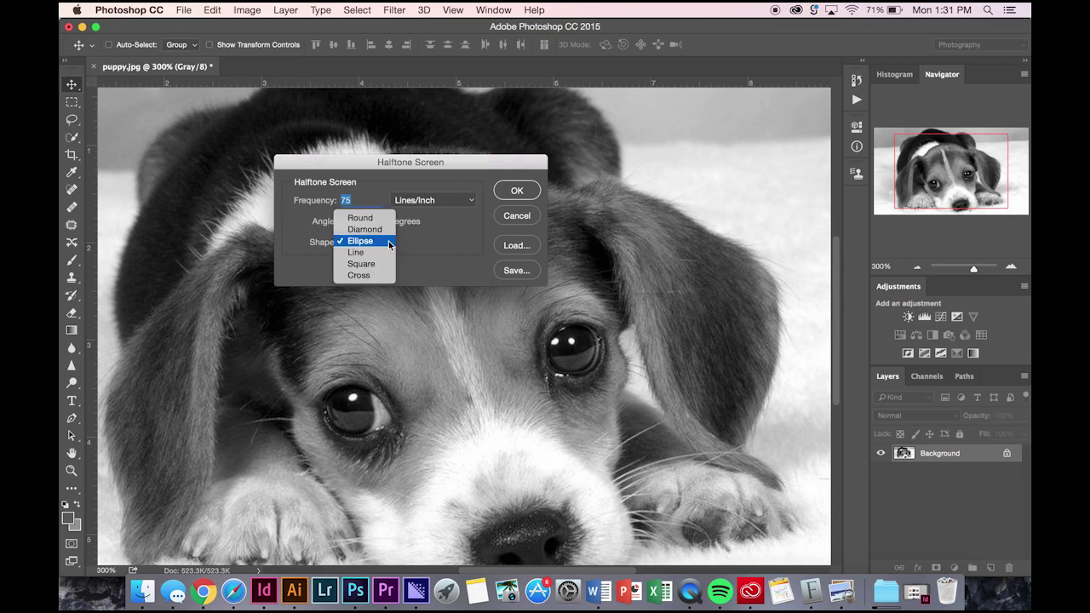
pyautogui.click(443, 239)
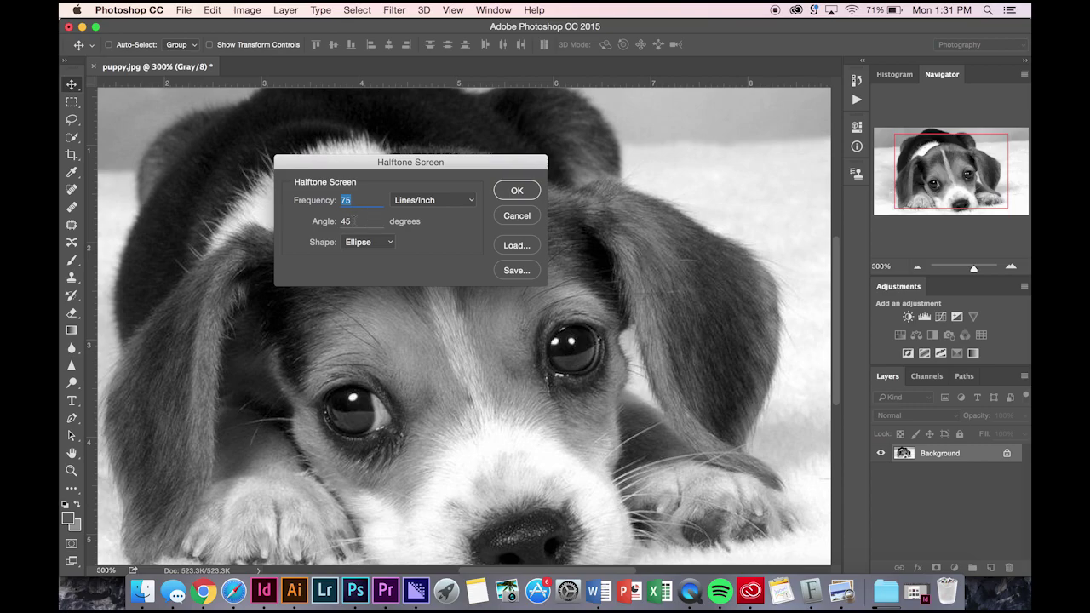
pyautogui.click(521, 192)
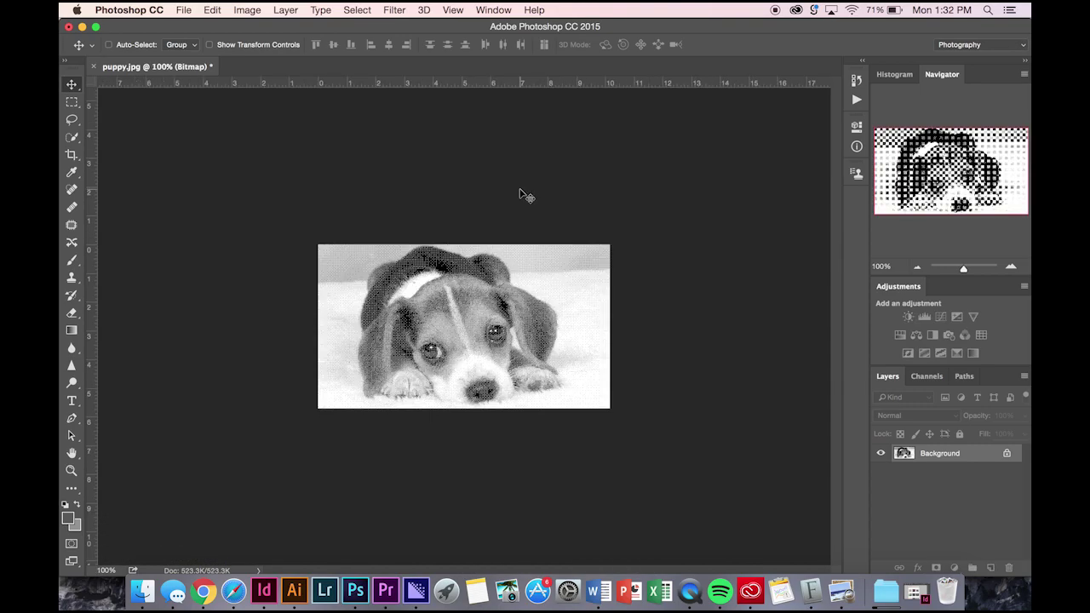
# - Zoom in and pan around the image to inspect the halftone dots
pyautogui.press('super+equal')
pyautogui.press('super+equal')
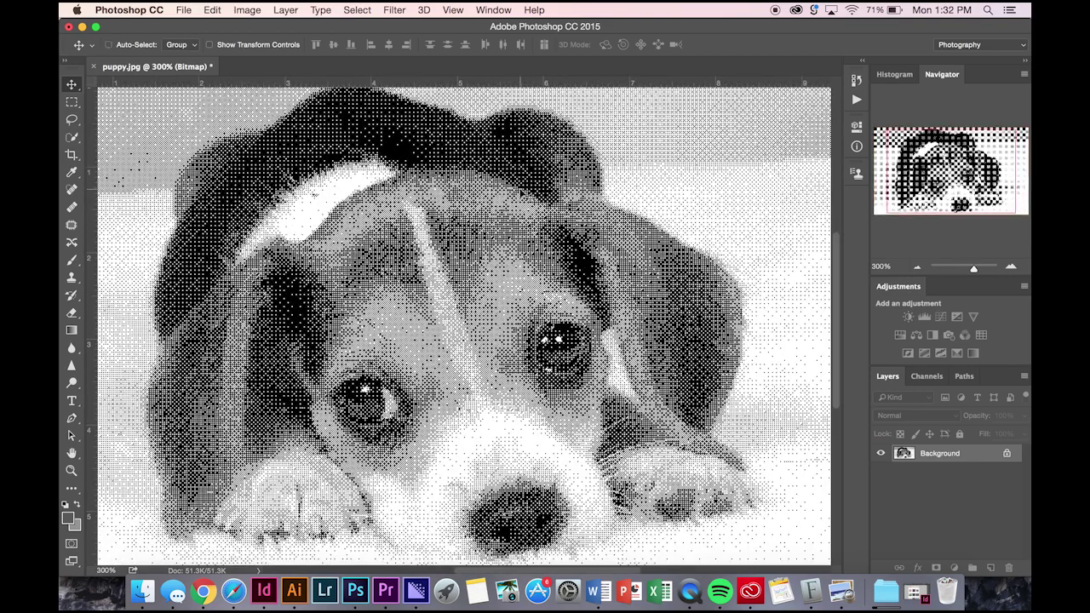
pyautogui.scroll(2, 464, 324)
pyautogui.hscroll(-5, 464, 323)
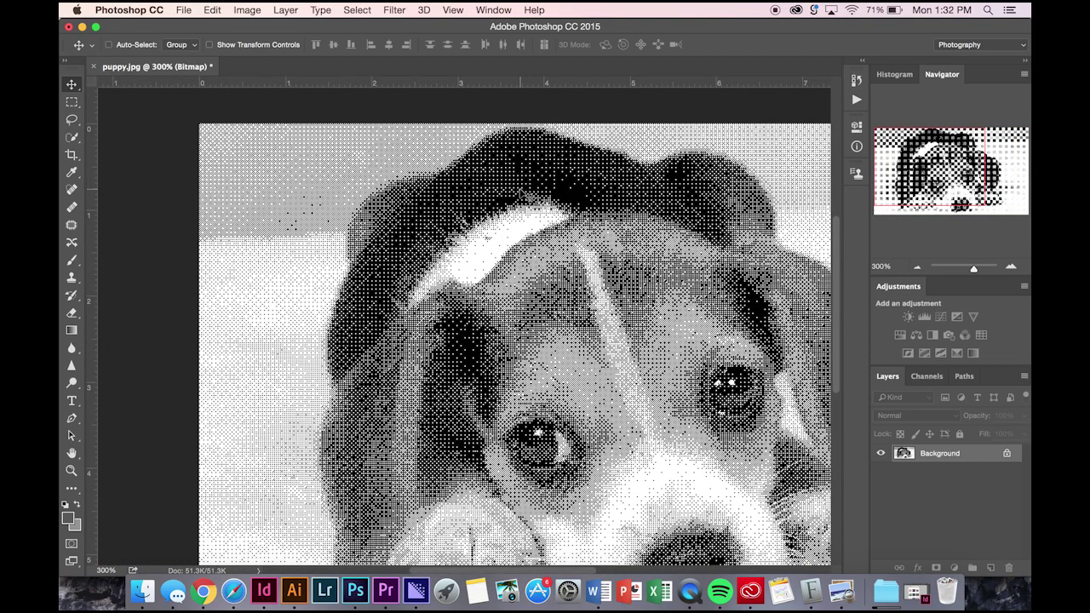
pyautogui.scroll(-1, 521, 195)
pyautogui.hscroll(5, 521, 196)
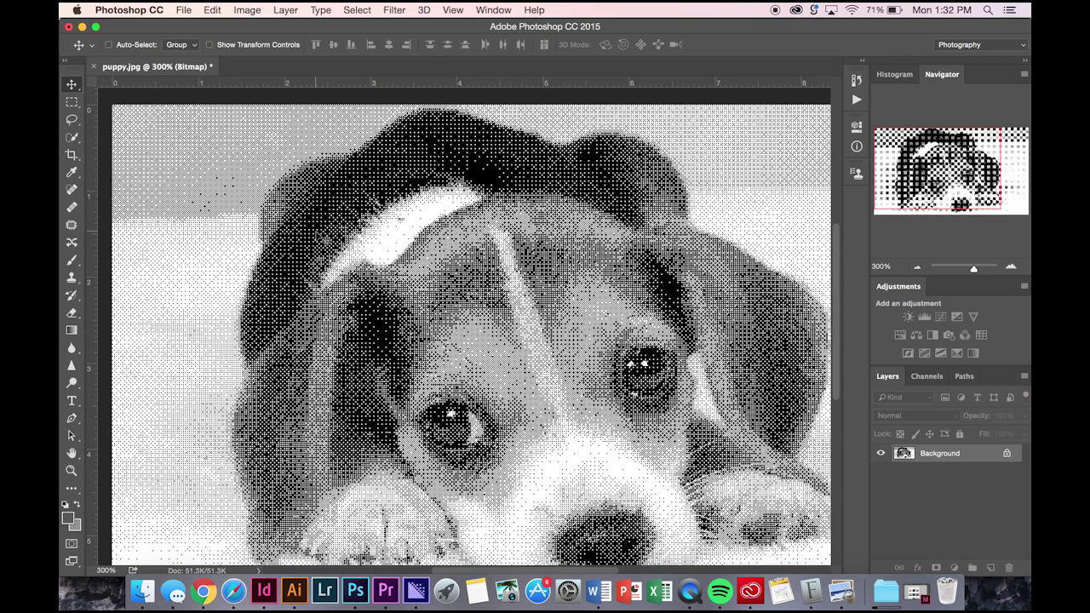
pyautogui.scroll(-5, 324, 240)
pyautogui.hscroll(2, 324, 240)
pyautogui.scroll(4, 325, 240)
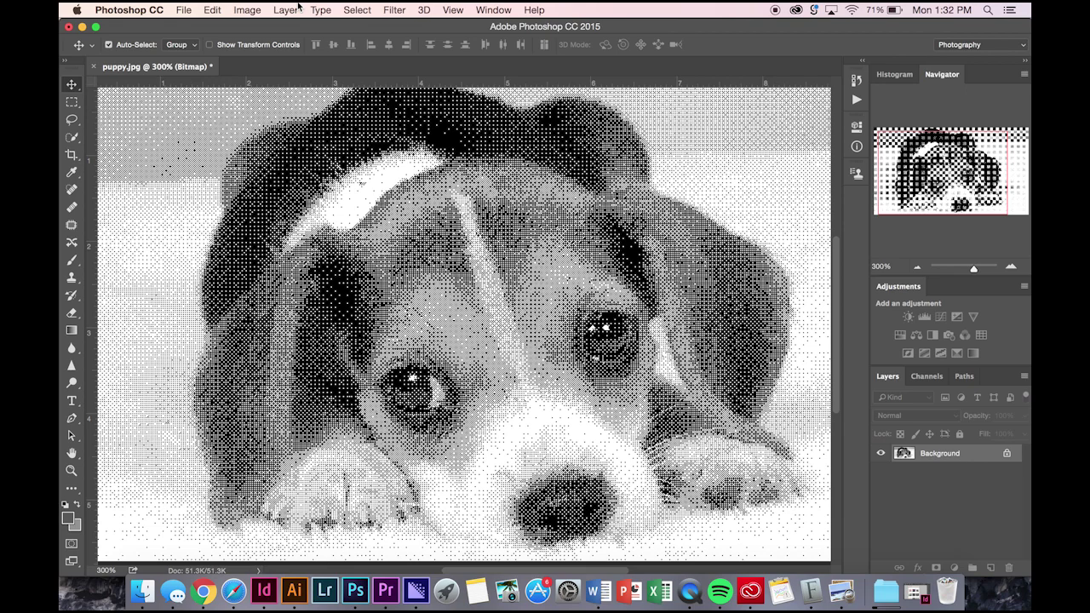
# - Undo to grayscale and reconvert to a Custom Pattern bitmap using the diagonal stroke pattern
pyautogui.press('super+z')
pyautogui.click(247, 10)
pyautogui.moveTo(256, 27)
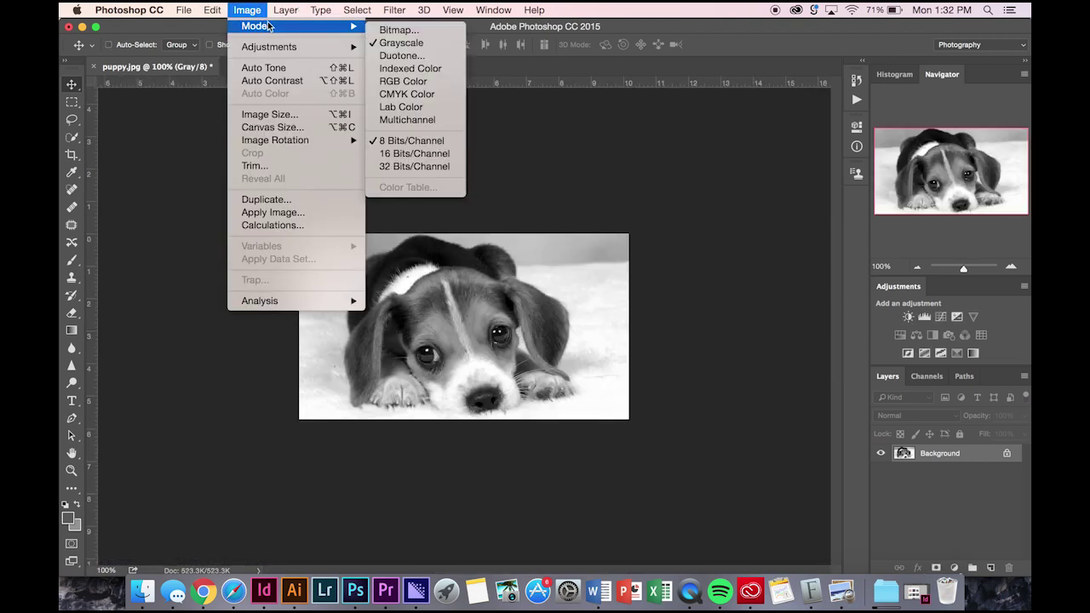
pyautogui.click(391, 28)
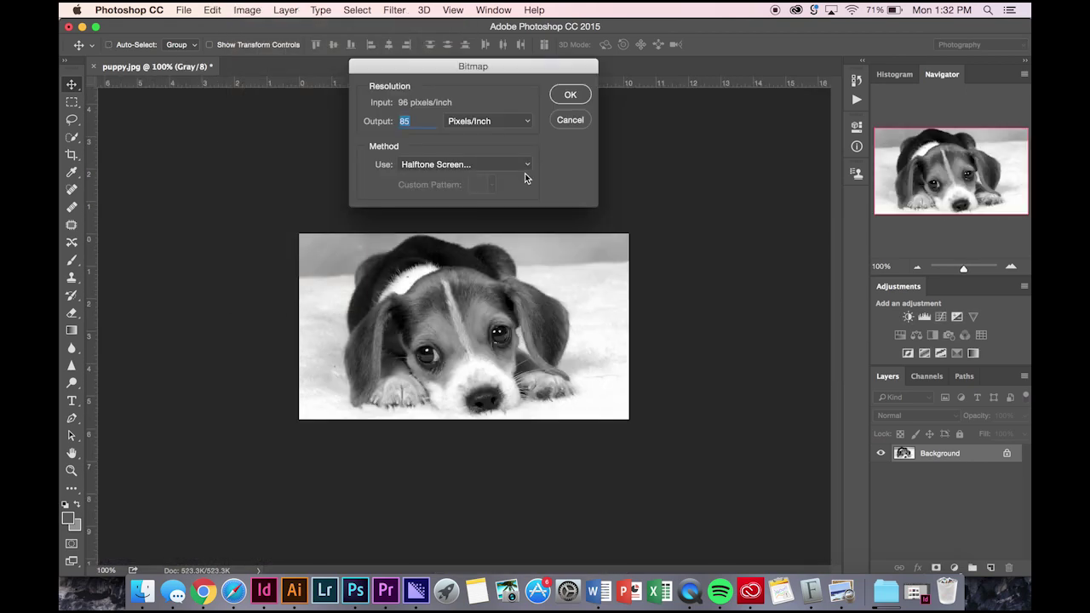
pyautogui.click(468, 163)
pyautogui.click(463, 175)
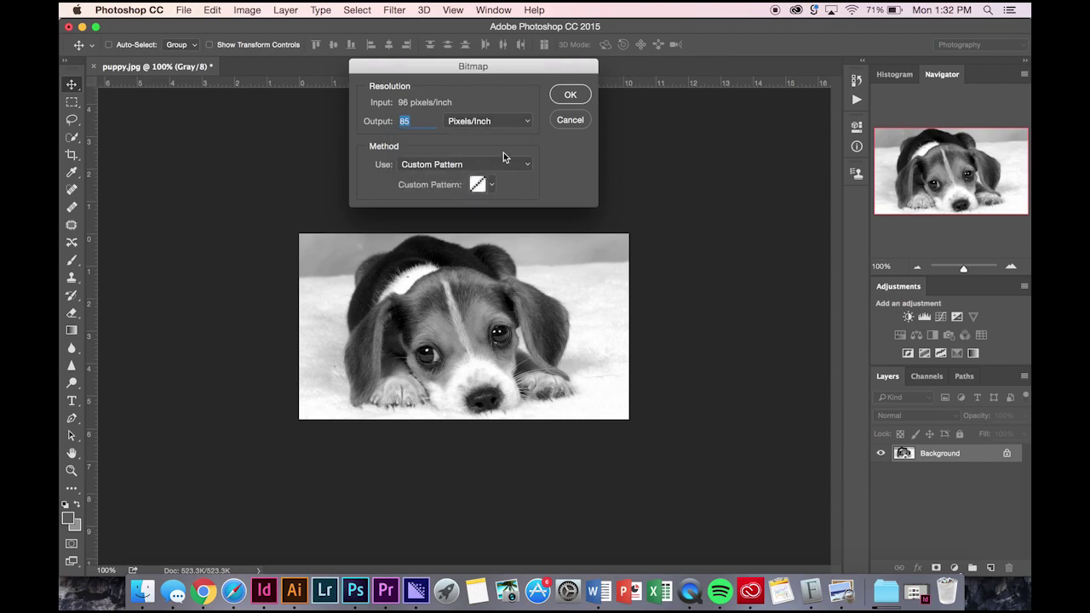
pyautogui.click(490, 184)
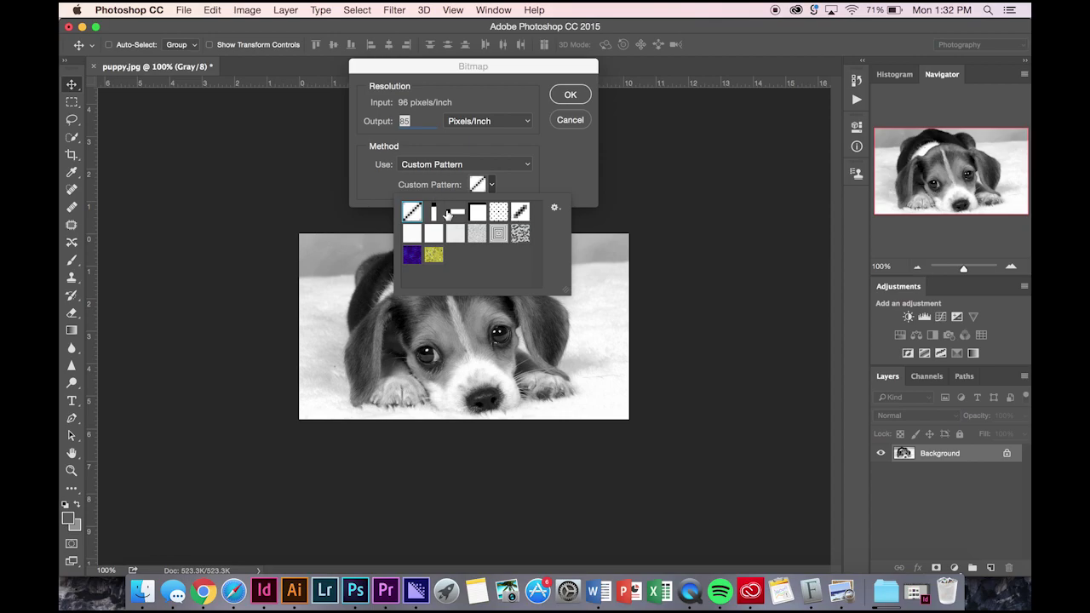
pyautogui.click(518, 214)
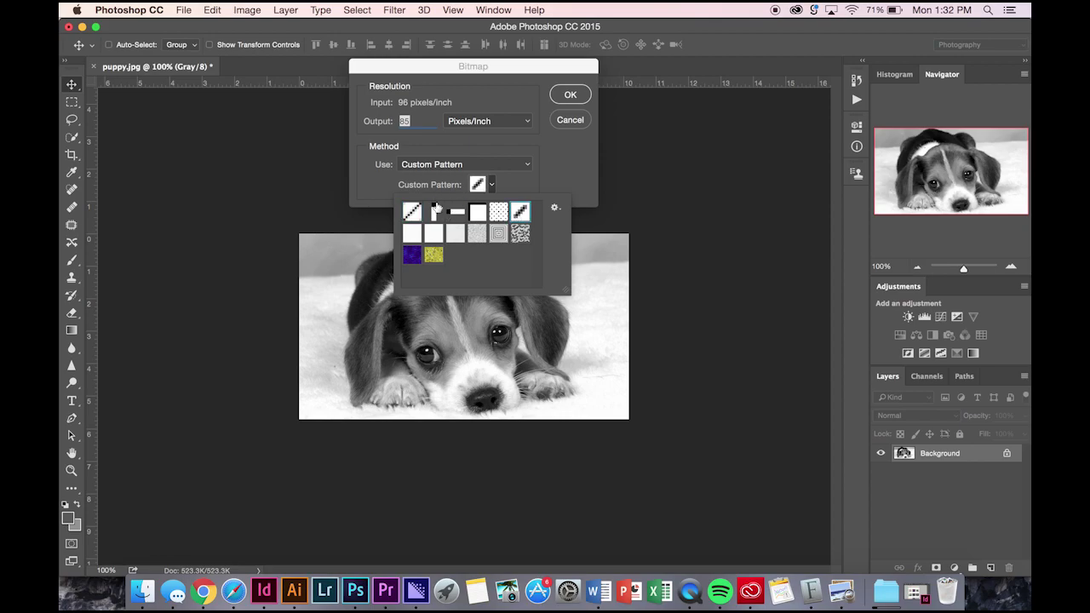
pyautogui.click(524, 166)
pyautogui.click(521, 166)
pyautogui.click(570, 94)
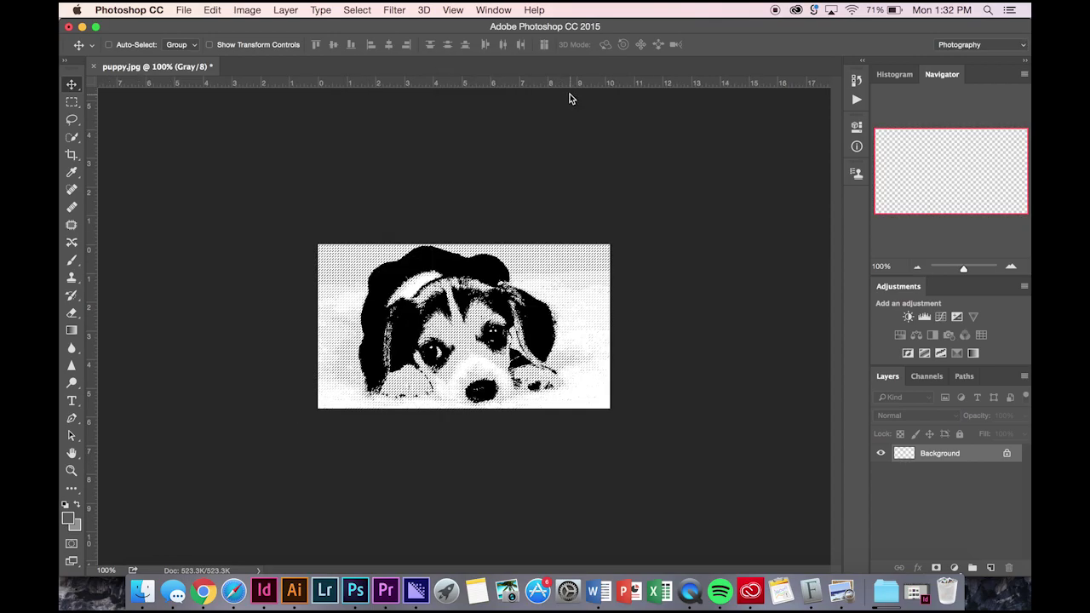
# - Zoom to 400% and pan around to inspect the diagonal-stroke texture
pyautogui.press('super+equal')
pyautogui.press('super+equal')
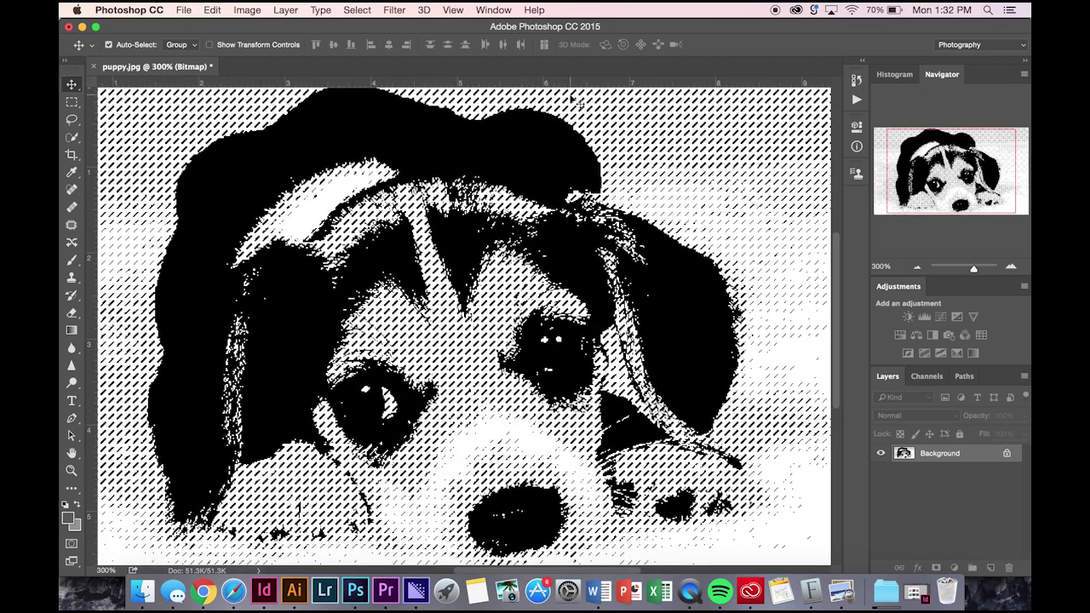
pyautogui.press('super+equal')
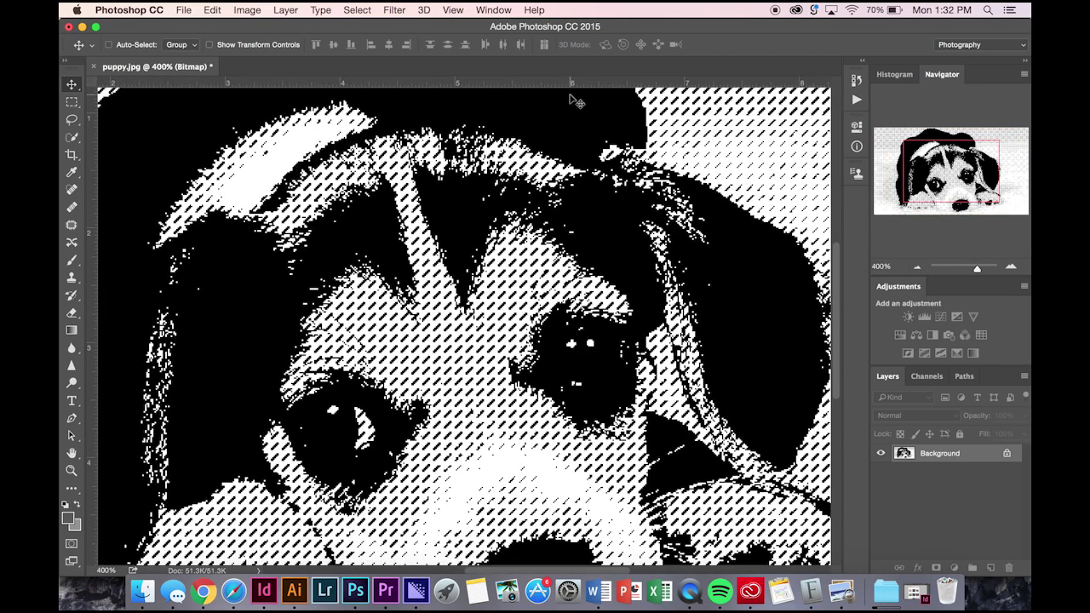
pyautogui.scroll(5, 570, 100)
pyautogui.hscroll(-4, 570, 101)
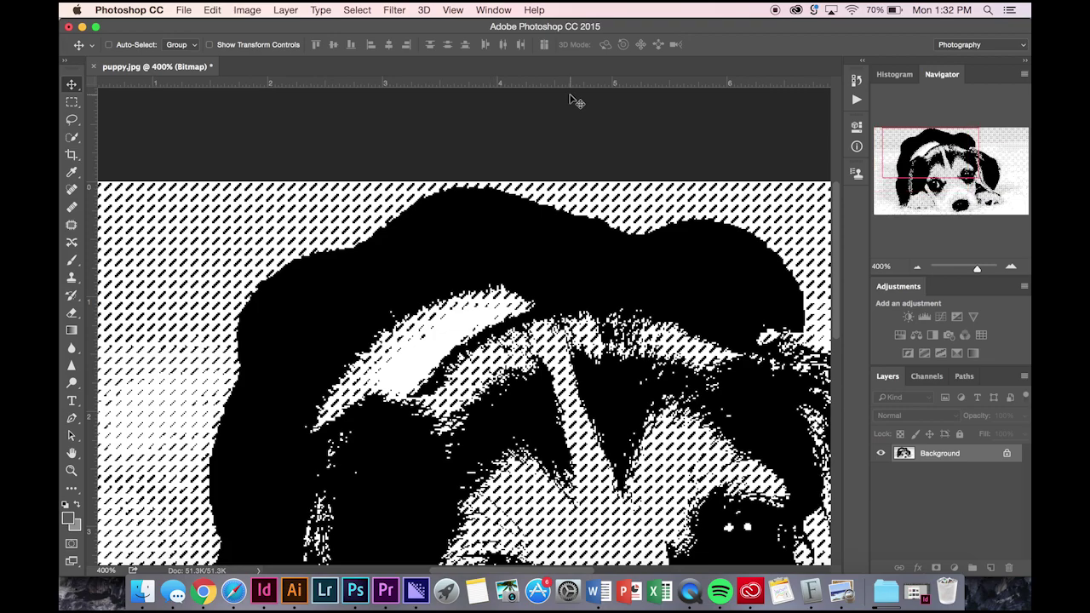
pyautogui.scroll(-6, 571, 101)
pyautogui.hscroll(2, 570, 100)
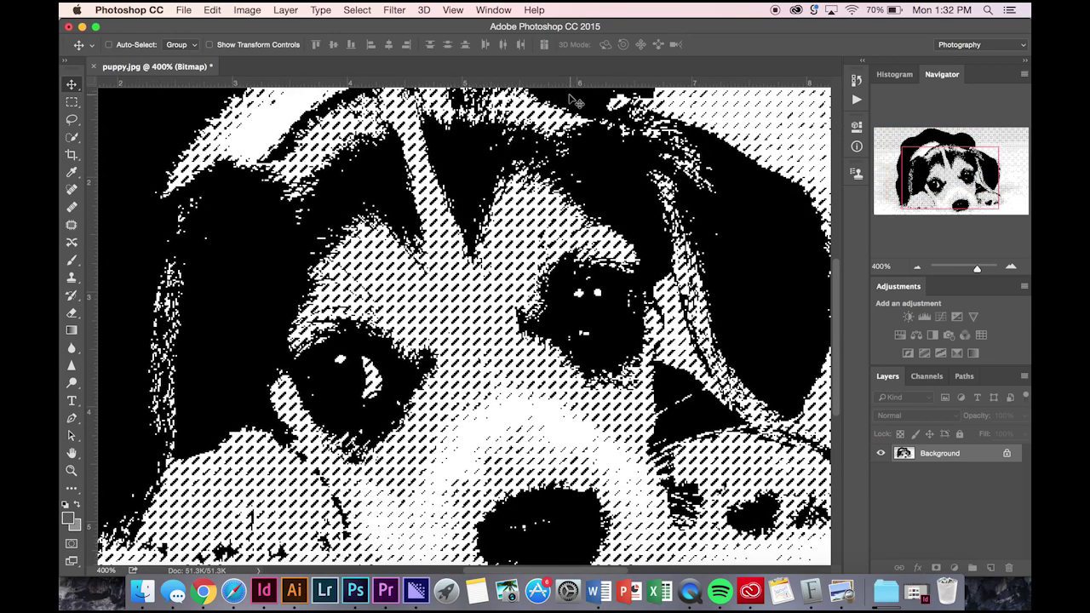